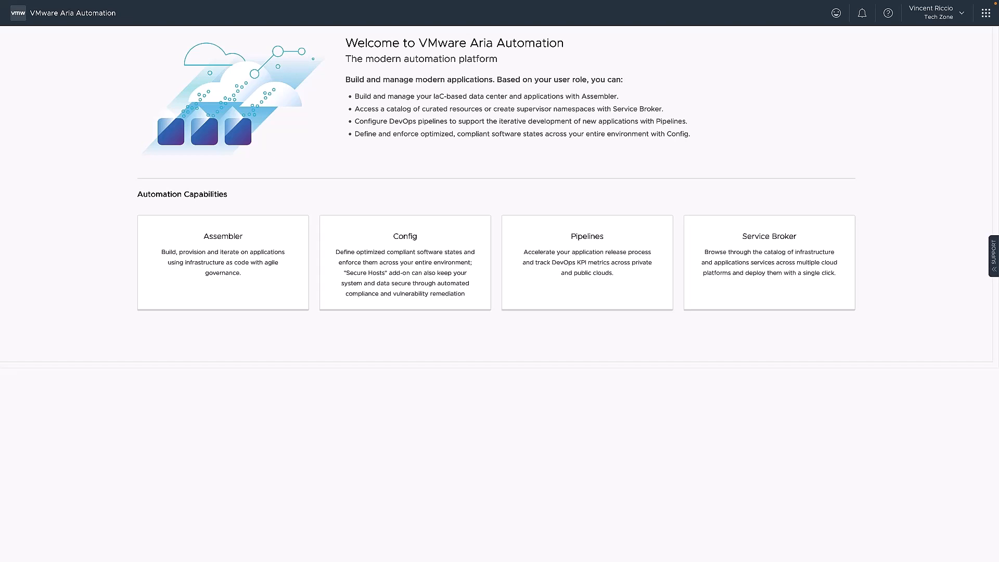
# Step: Open the infrastructure projects in Assembler and start a new project named Corp
pyautogui.click(236, 261)
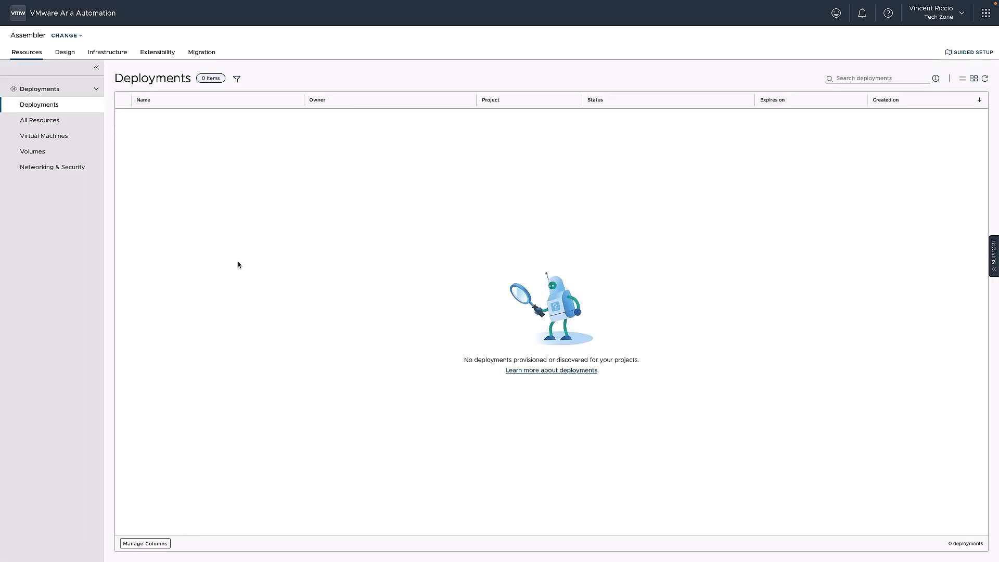
pyautogui.click(110, 53)
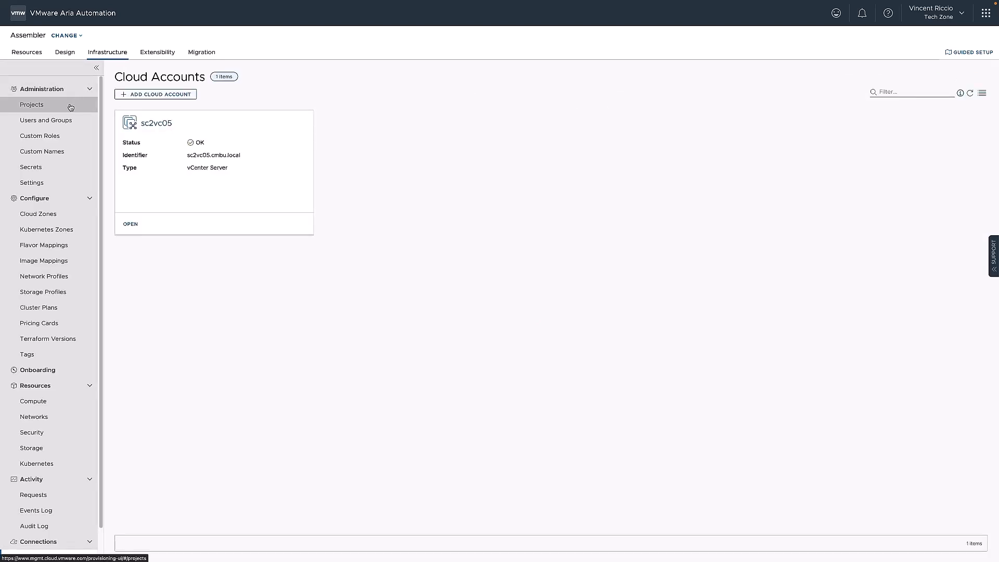
pyautogui.click(71, 106)
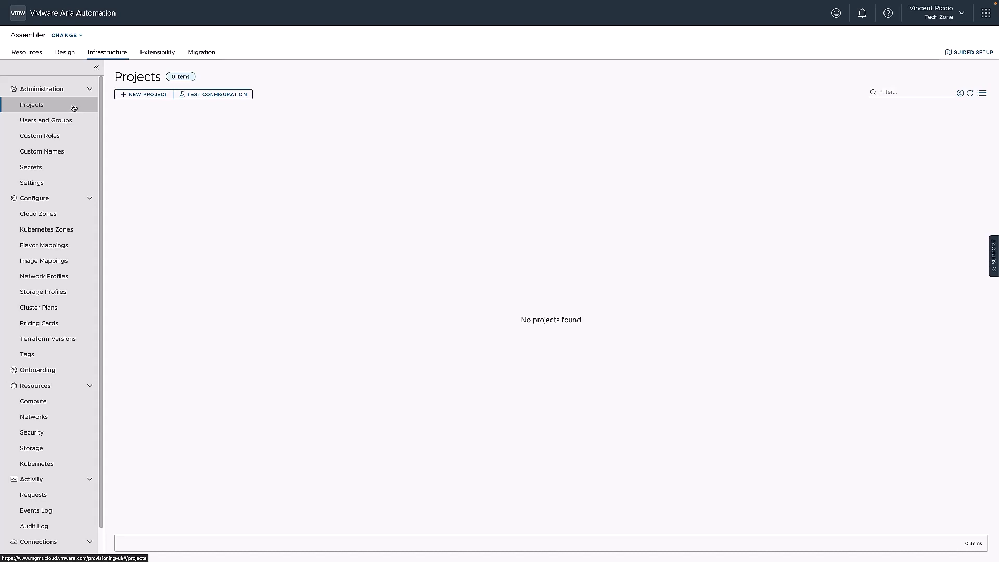
pyautogui.click(147, 95)
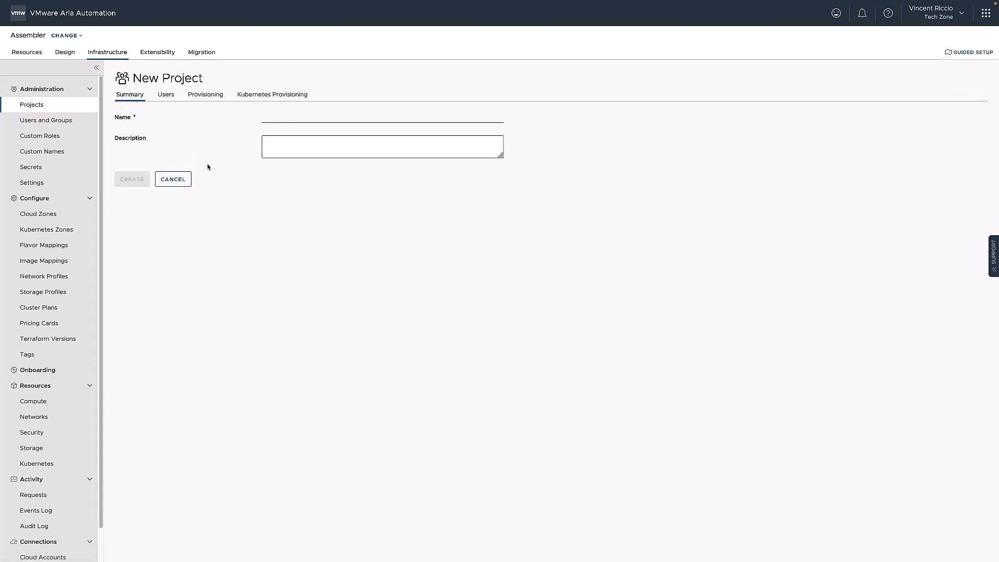
pyautogui.click(287, 117)
pyautogui.write('Corp')
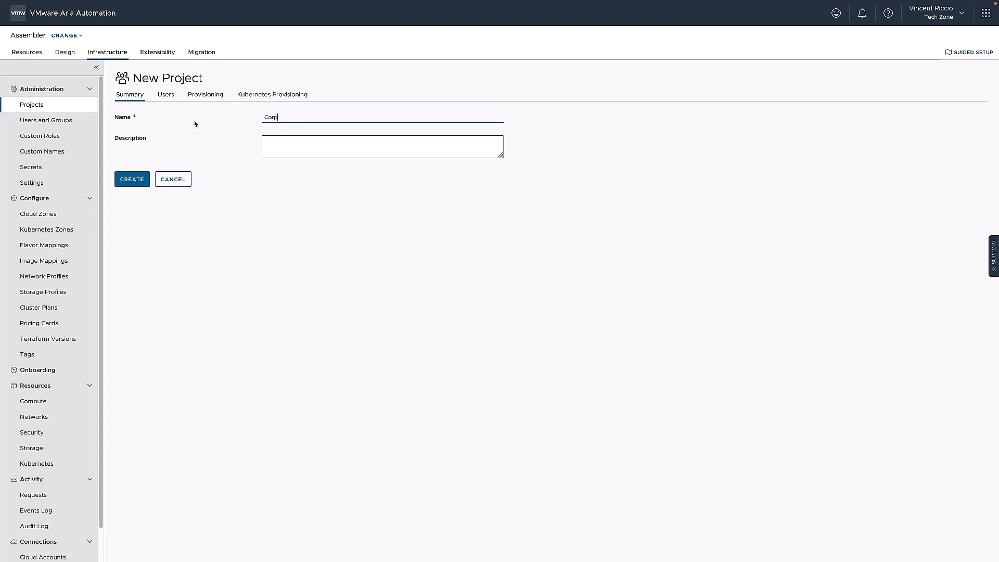
# Step: Review the new project's user settings and the roles offered for adding users, without adding anyone
pyautogui.click(166, 95)
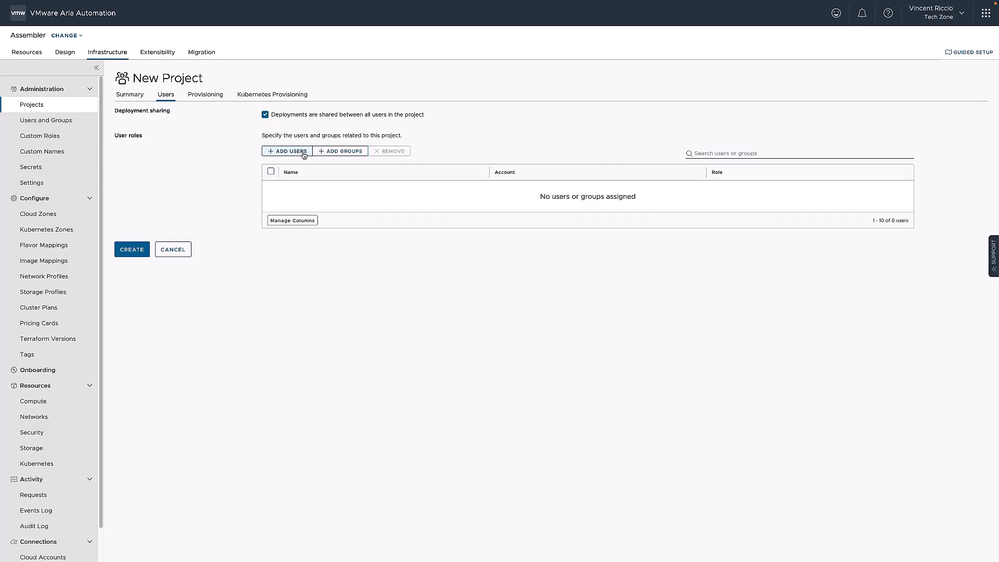
pyautogui.click(305, 155)
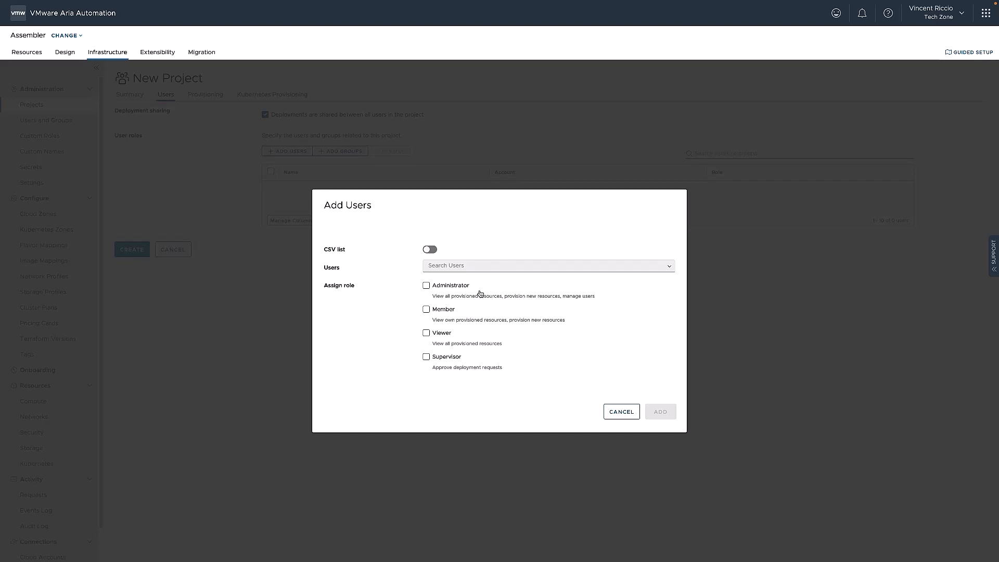
pyautogui.click(624, 412)
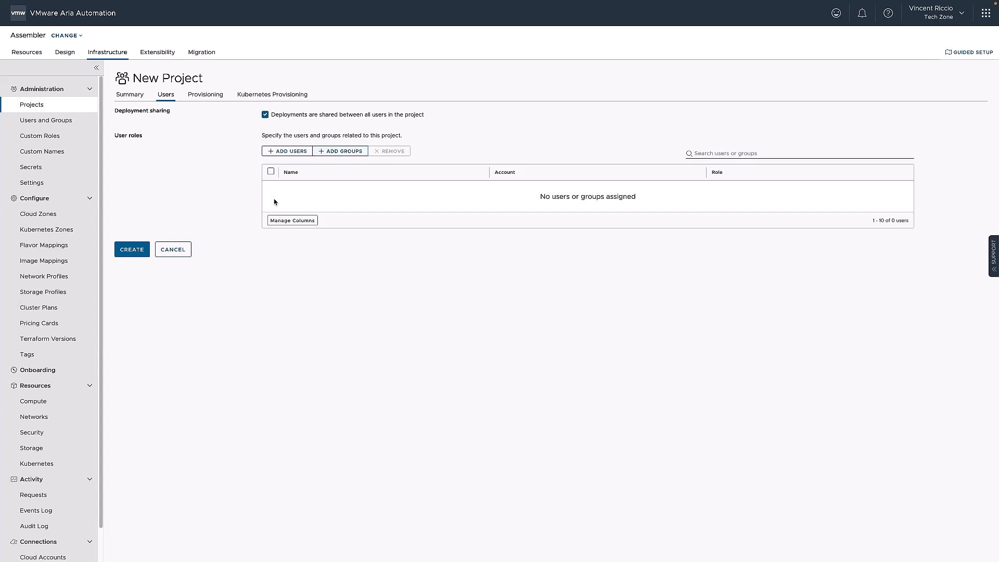
# Step: Add the cloud zone sc2vc05 / wld01-dc to the project's provisioning zones, keeping the priority and all limits at 0
pyautogui.click(205, 96)
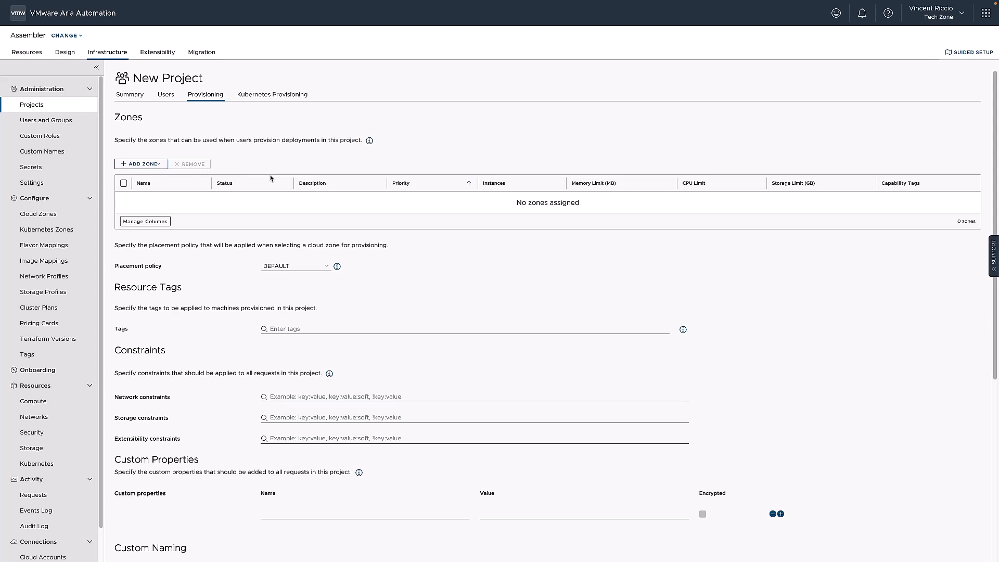
pyautogui.click(156, 164)
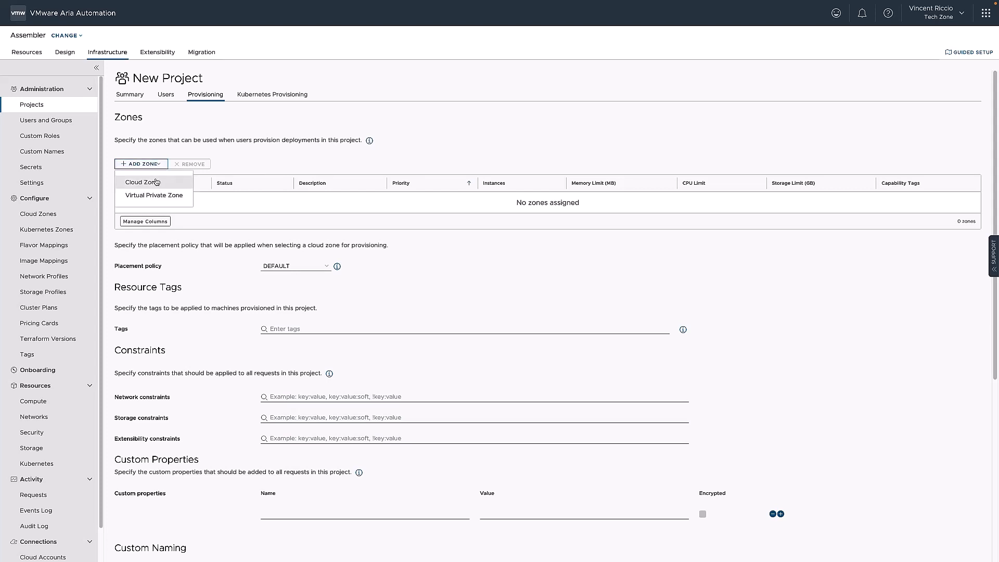
pyautogui.click(156, 182)
pyautogui.click(398, 265)
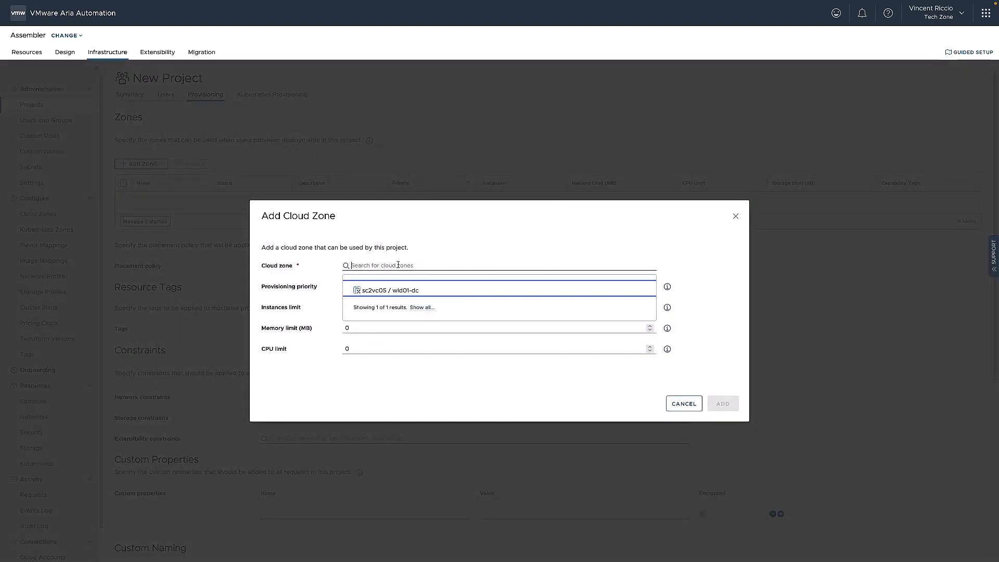
pyautogui.click(401, 289)
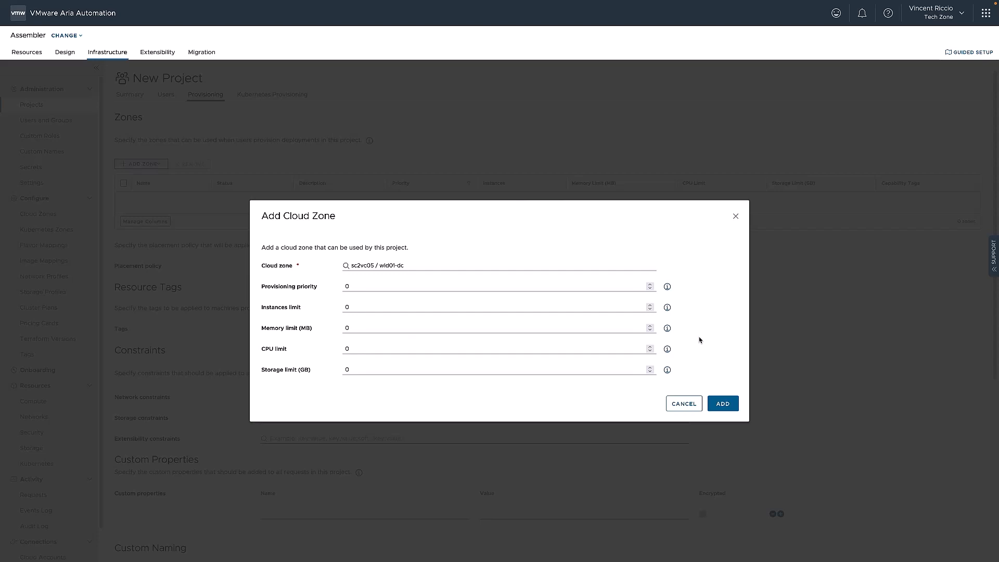
pyautogui.click(667, 288)
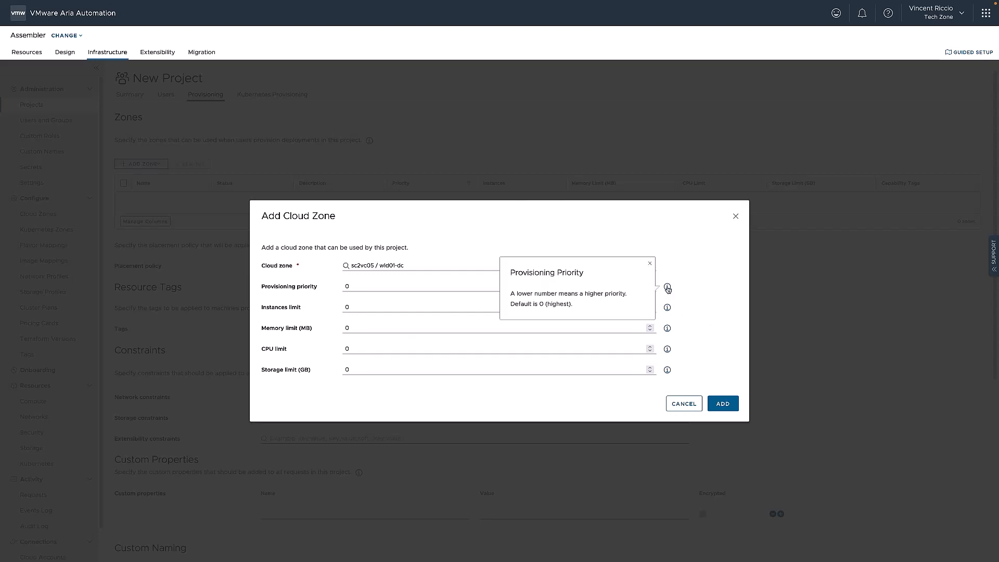
pyautogui.click(705, 288)
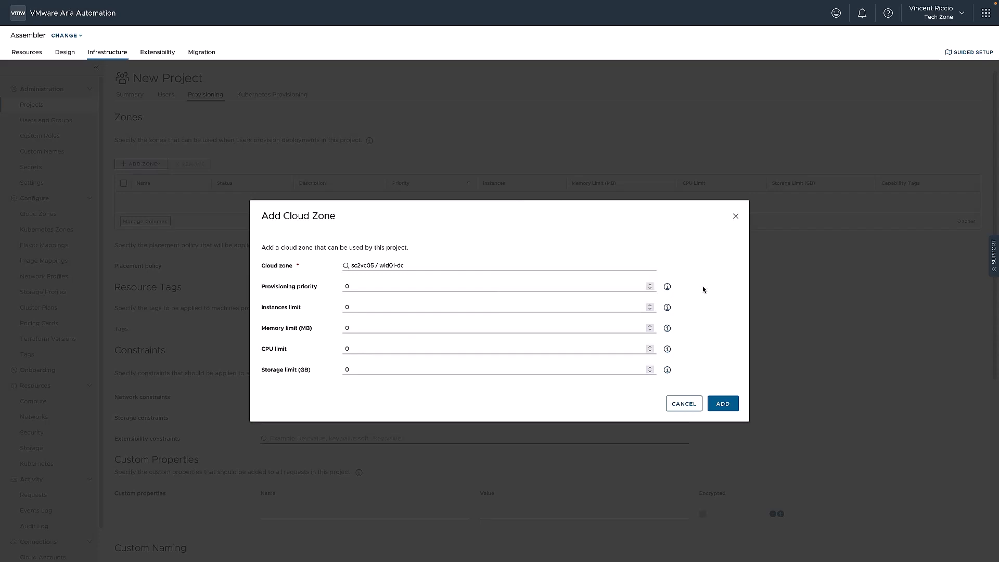
pyautogui.click(722, 404)
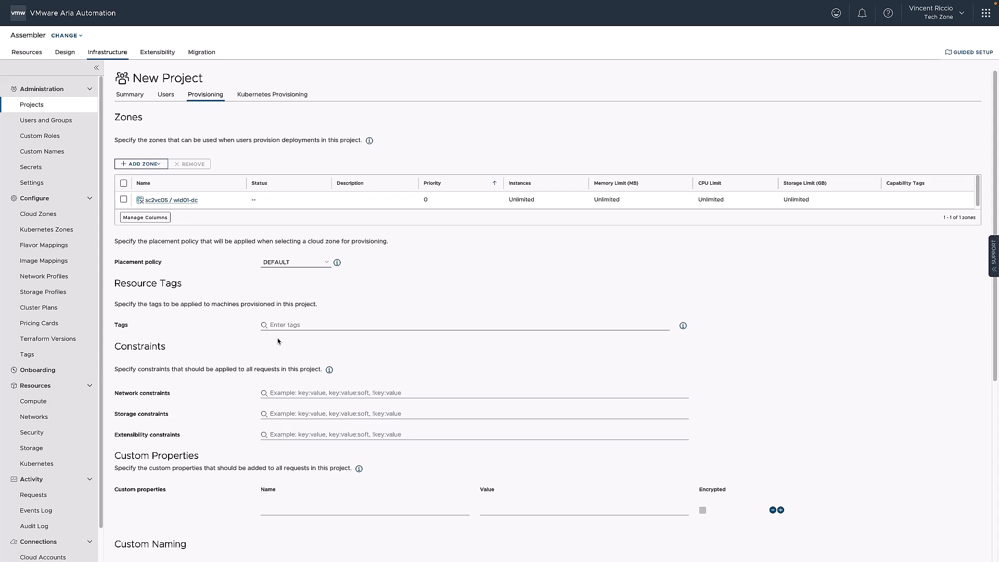
# Step: Examine the placement policy options for the project and read their help description, keeping DEFAULT selected
pyautogui.scroll(-2, 277, 340)
pyautogui.scroll(2, 278, 341)
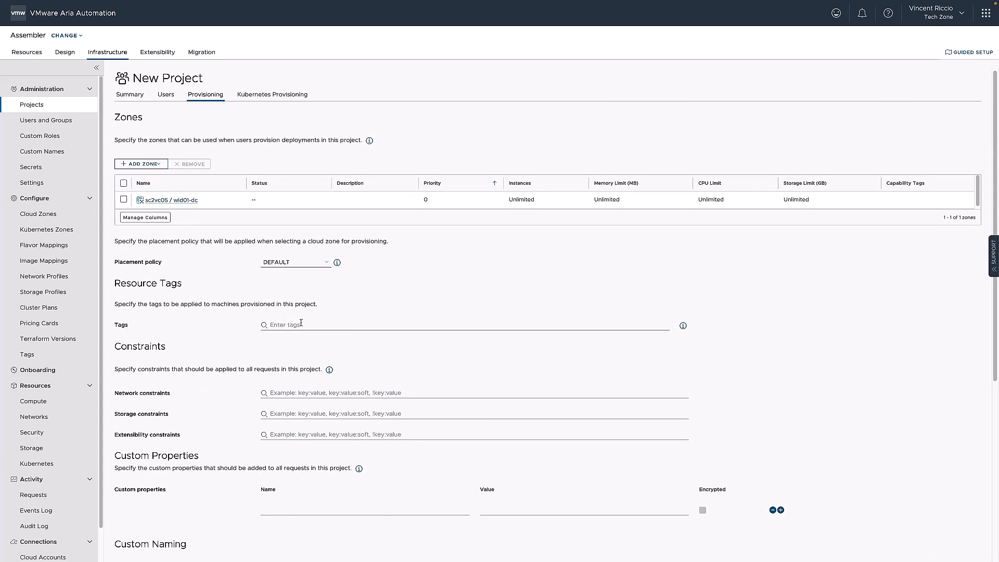
pyautogui.click(327, 263)
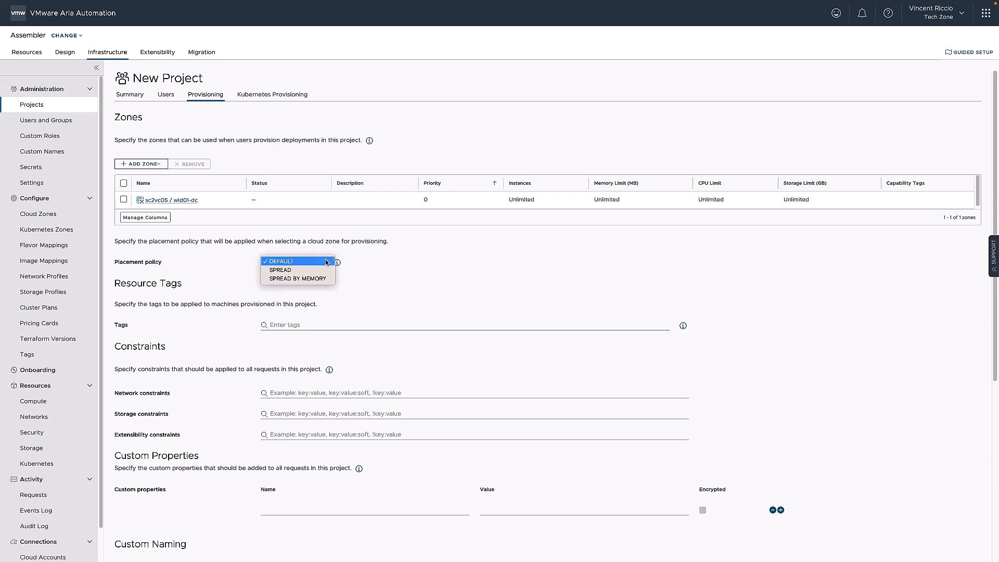
pyautogui.click(338, 266)
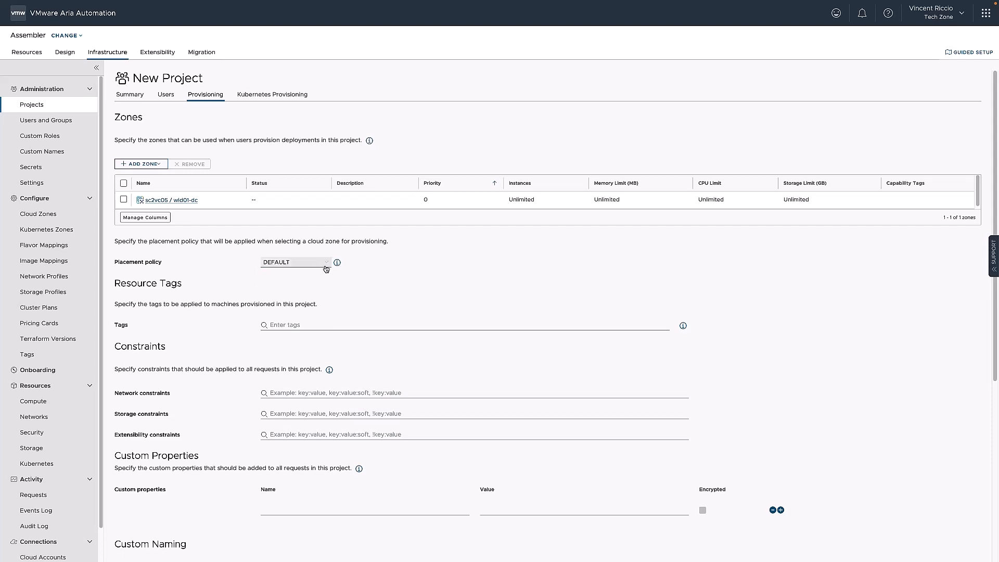
pyautogui.click(318, 263)
pyautogui.click(339, 264)
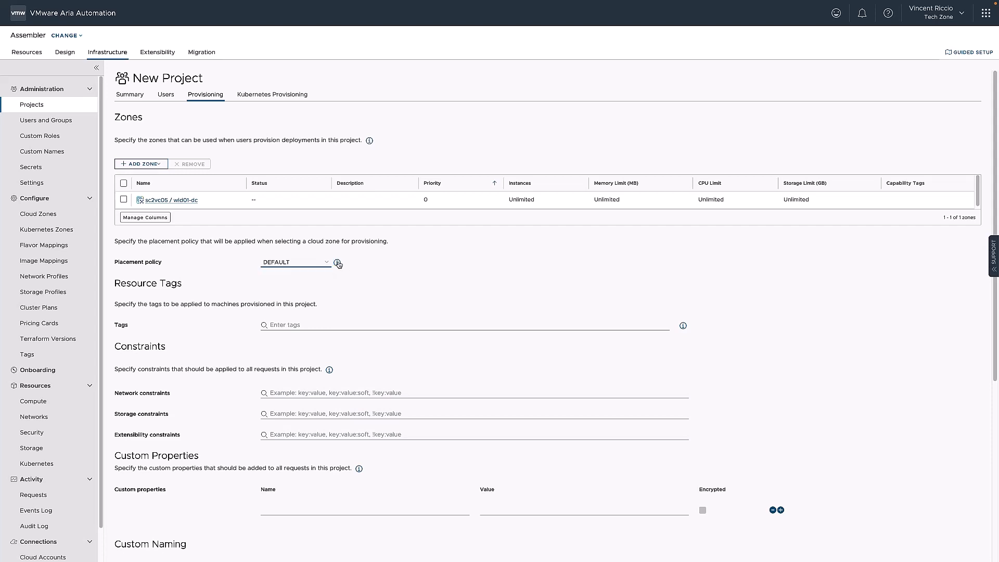
pyautogui.click(337, 263)
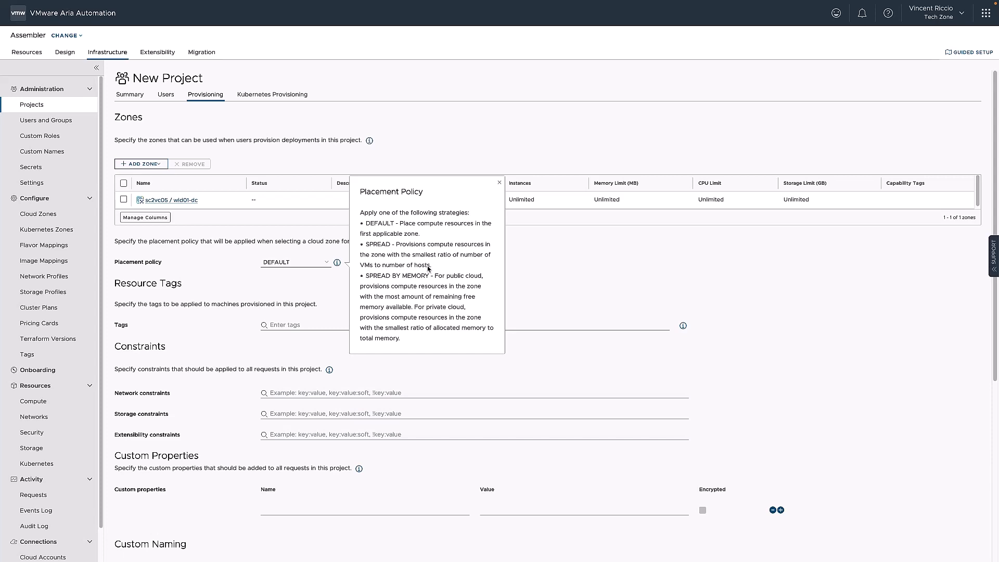
pyautogui.click(570, 273)
# Step: Review the project's resource tags, constraints help, custom properties, custom naming and request timeout settings
pyautogui.scroll(-1, 494, 294)
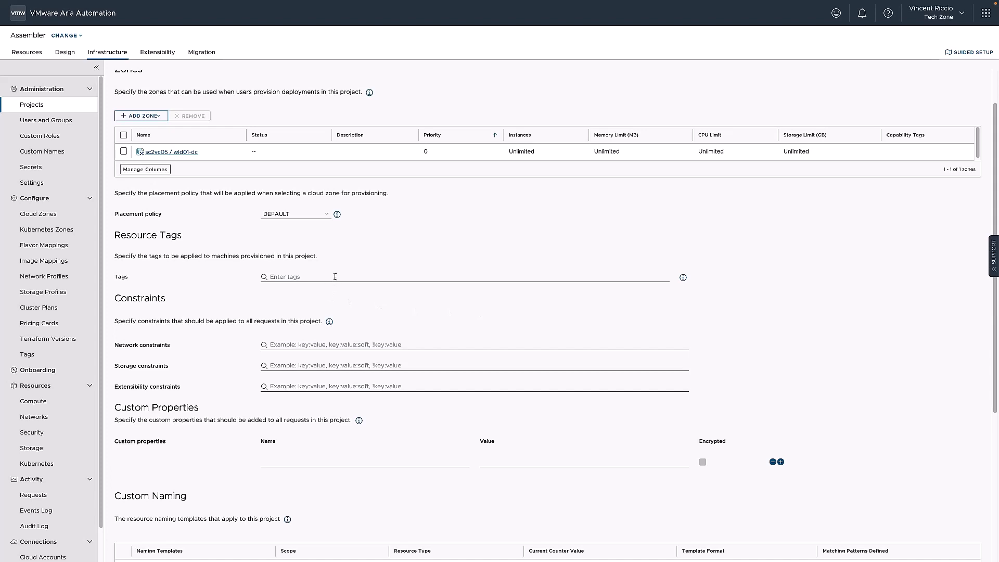
pyautogui.scroll(-1, 411, 319)
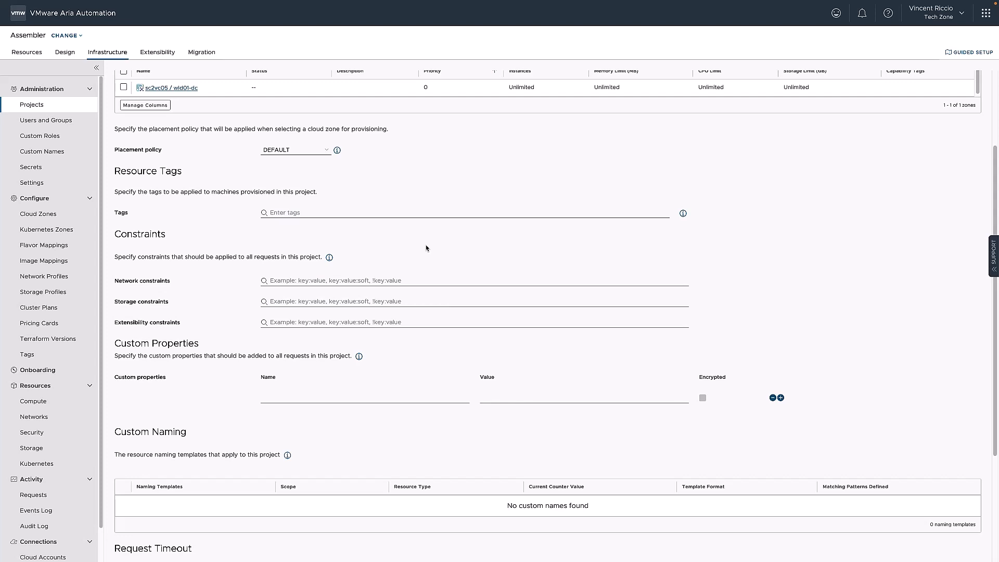
pyautogui.click(330, 258)
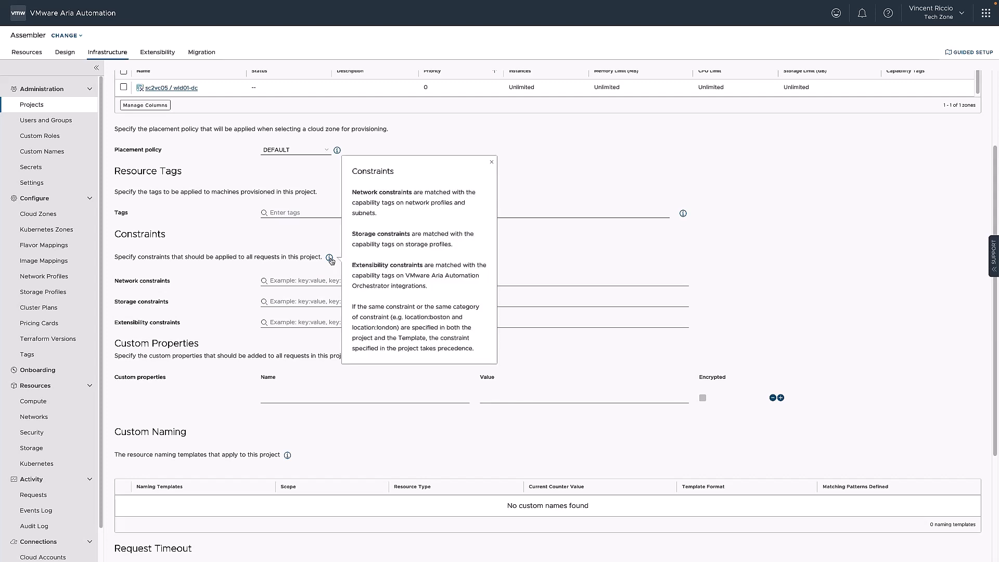
pyautogui.click(584, 264)
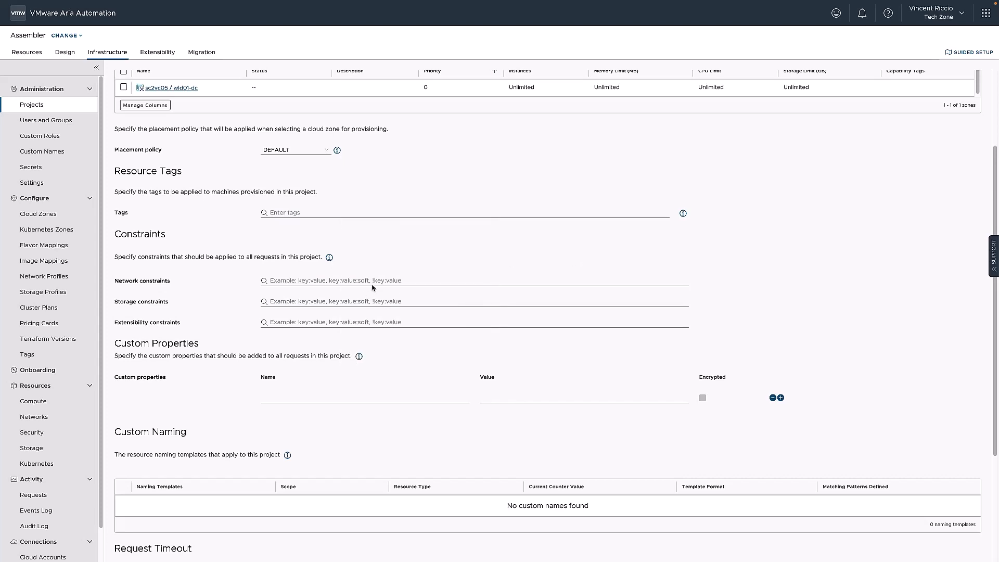
pyautogui.scroll(-1, 419, 318)
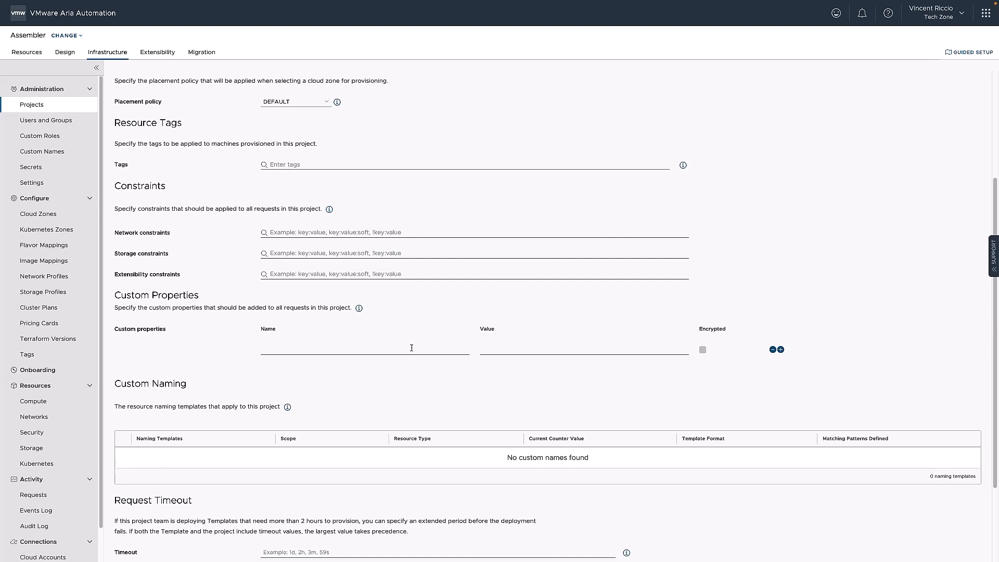
pyautogui.scroll(3, 411, 347)
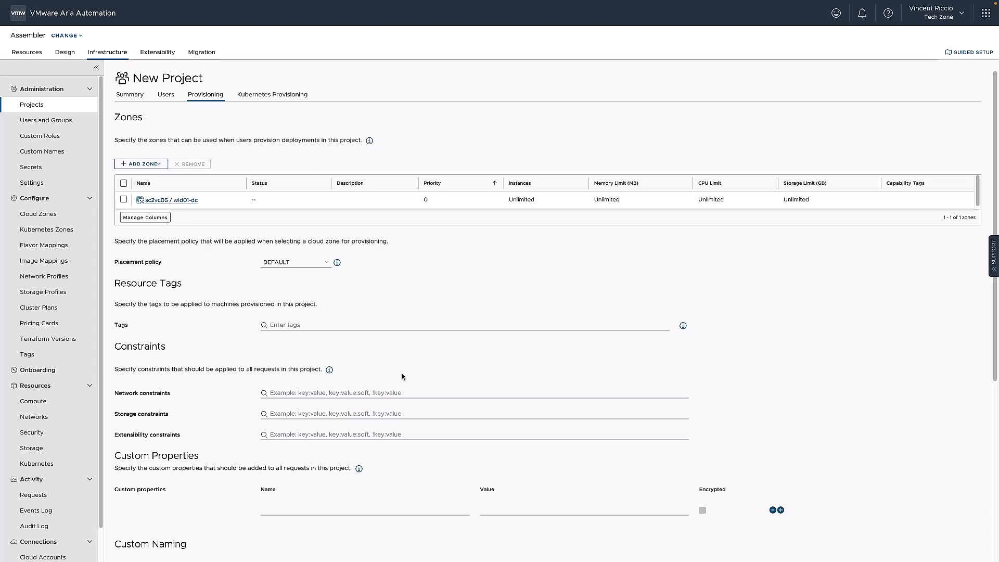
# Step: Check the project's Kubernetes provisioning settings and create the Corp project without assigning any Kubernetes zones
pyautogui.click(270, 96)
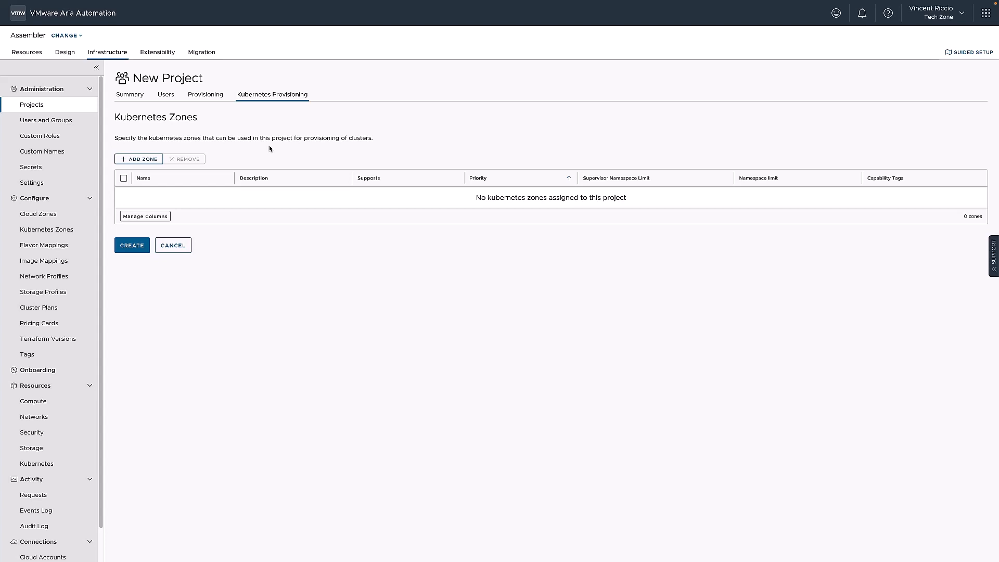
pyautogui.click(136, 246)
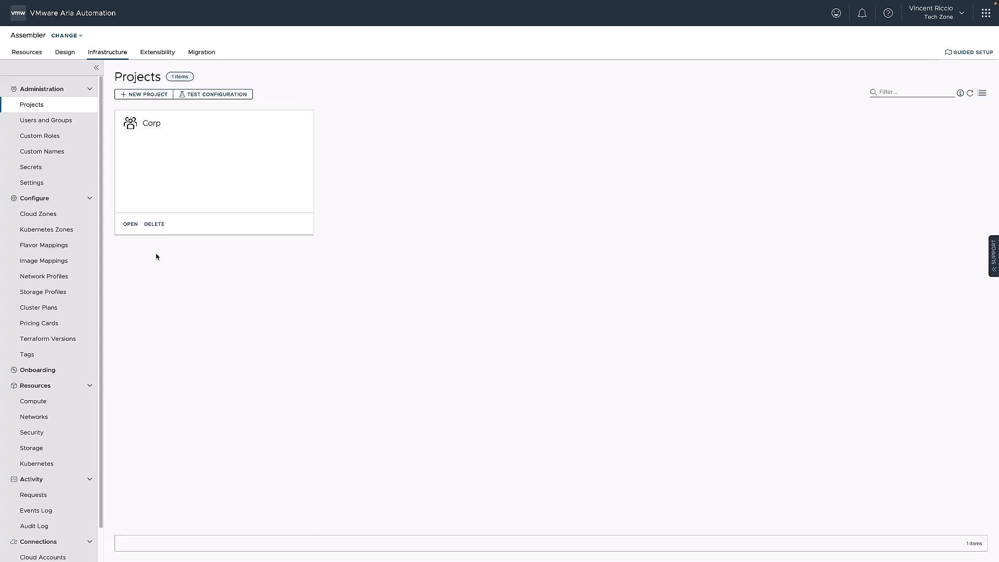